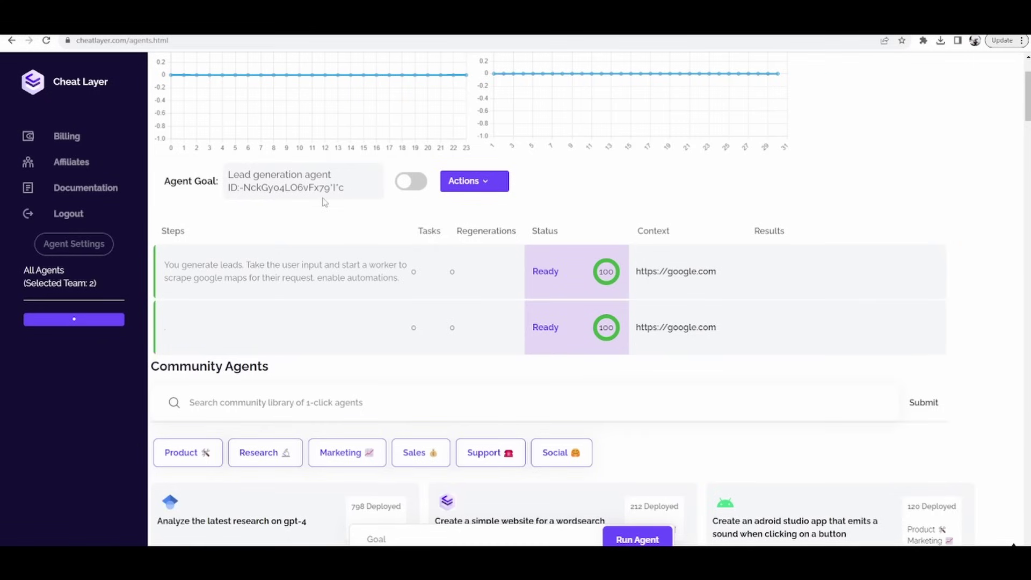
Step: Open the Lead generation agent's editor and test chat from its Actions menu
click(465, 186)
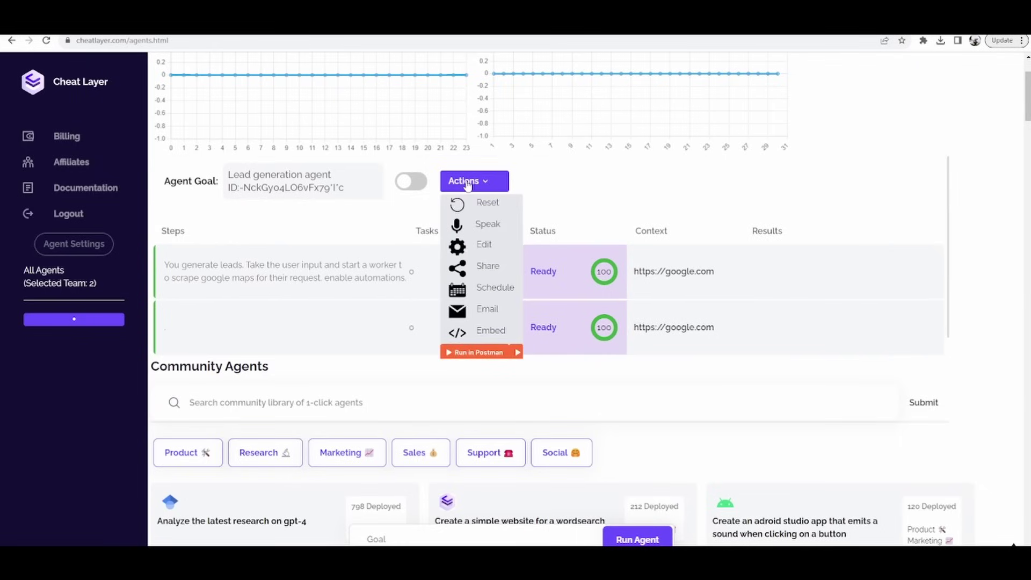
click(486, 245)
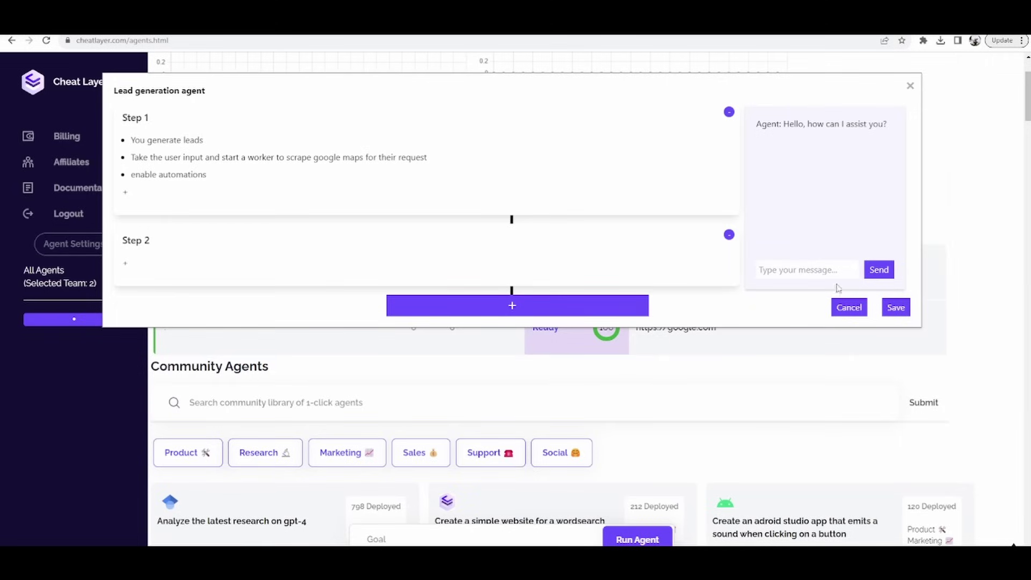
Step: Reopen the editor and ask the agent to scrape 3 pages of New York lawyers, emailing them to the user
click(800, 265)
click(848, 308)
click(458, 182)
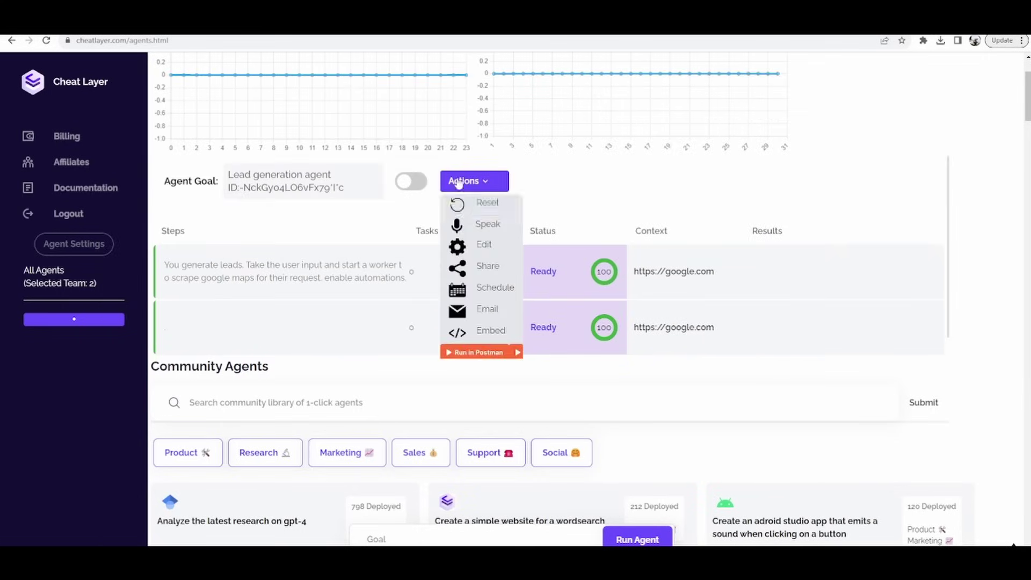
click(475, 245)
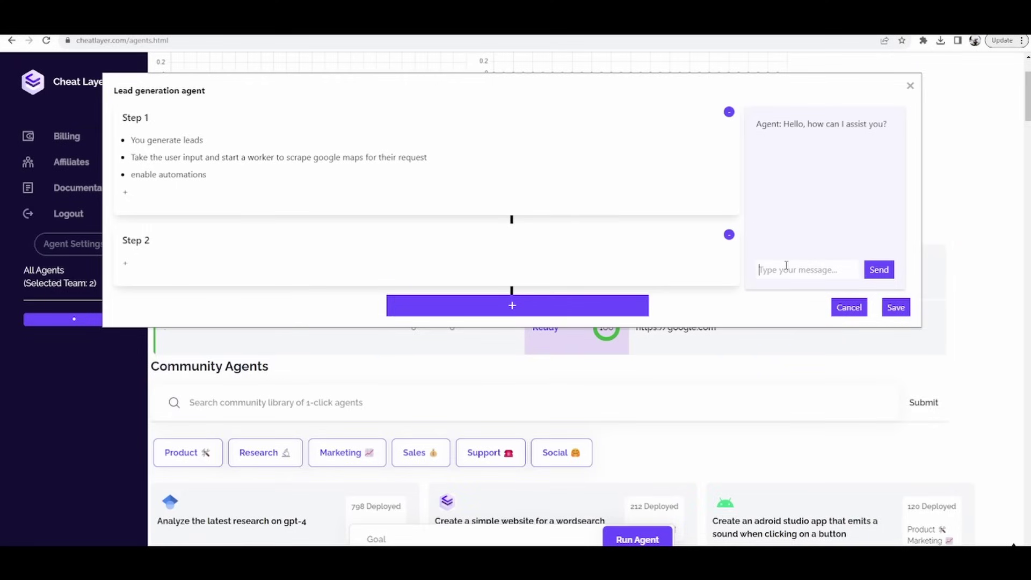
text(scrape goog)
text(le maps for law)
text(yers)
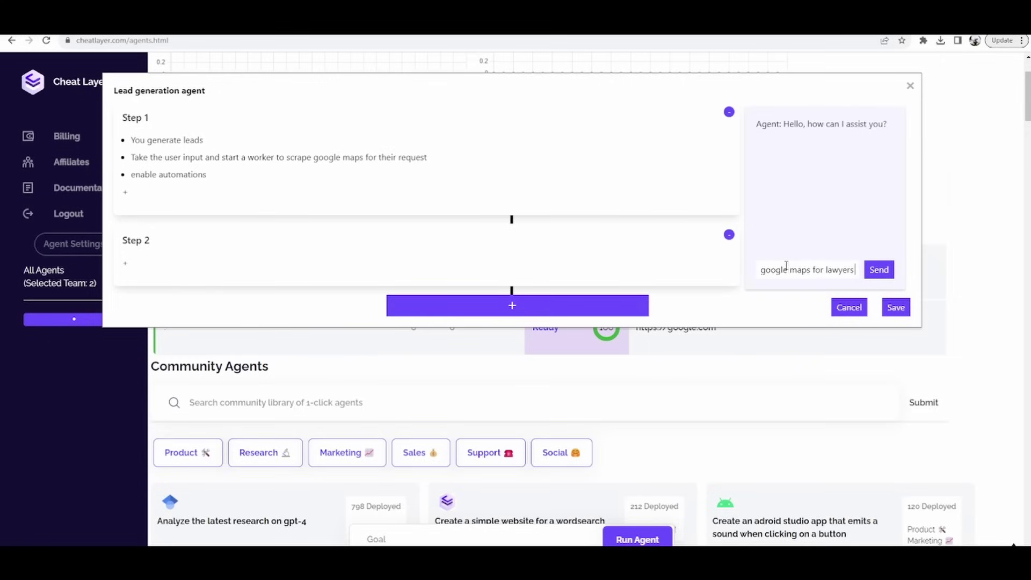
text( in new york for 3 p)
text(ages and email)
text( it to)
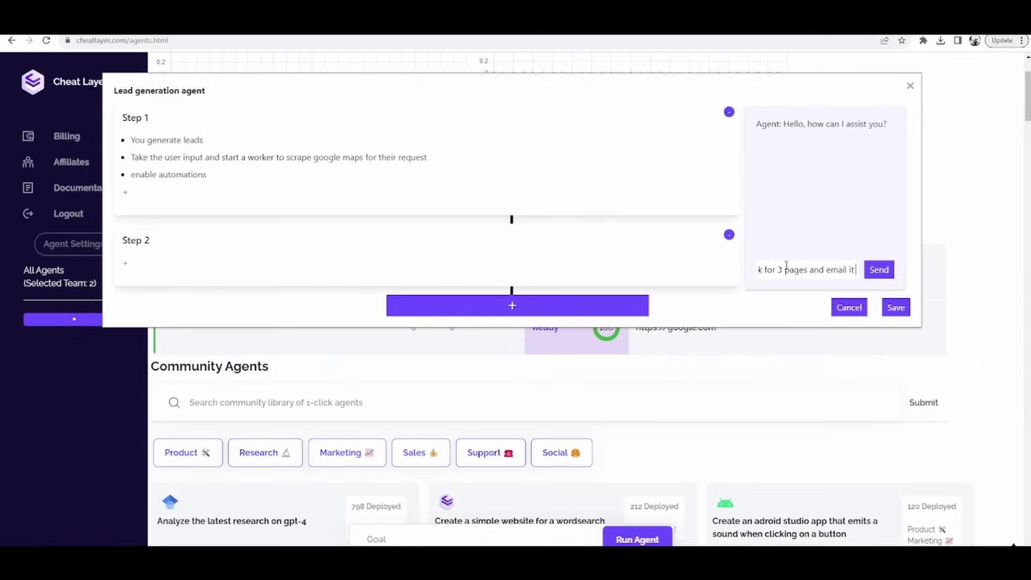
key(Return)
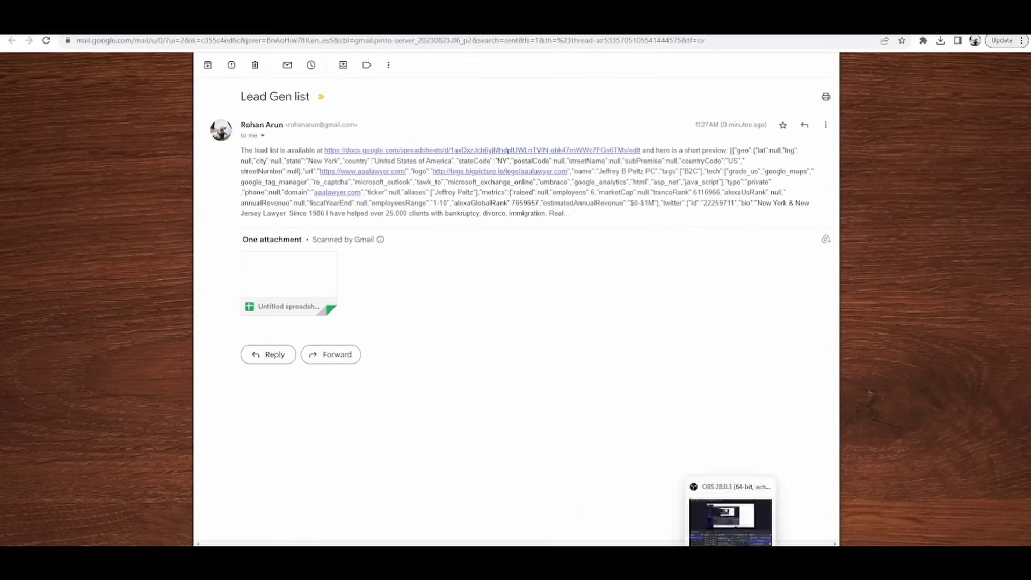
Step: Bring up the Untitled spreadsheet of New York law-firm leads from the Lead Gen list email
mouse_move(502, 515)
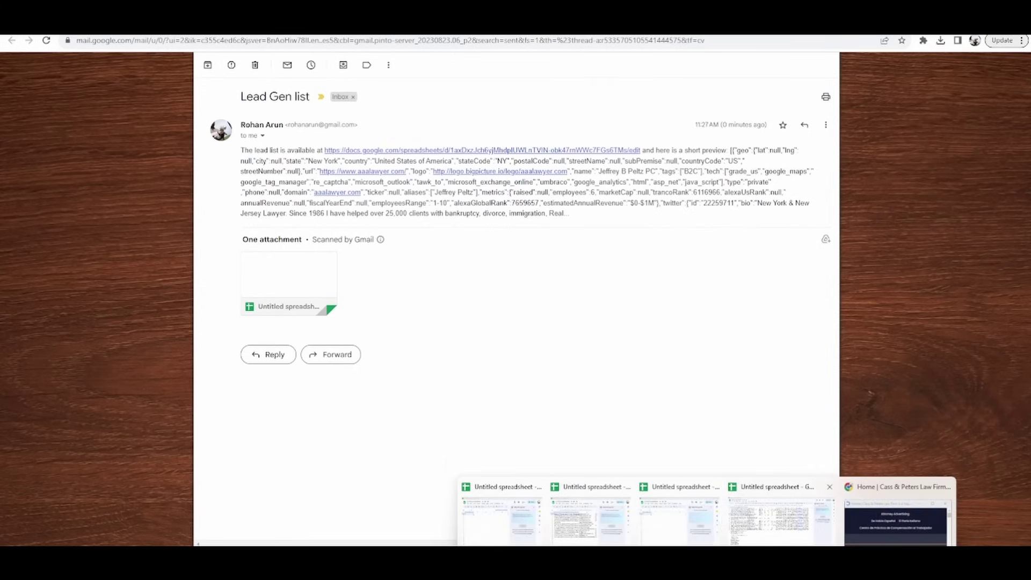
click(817, 537)
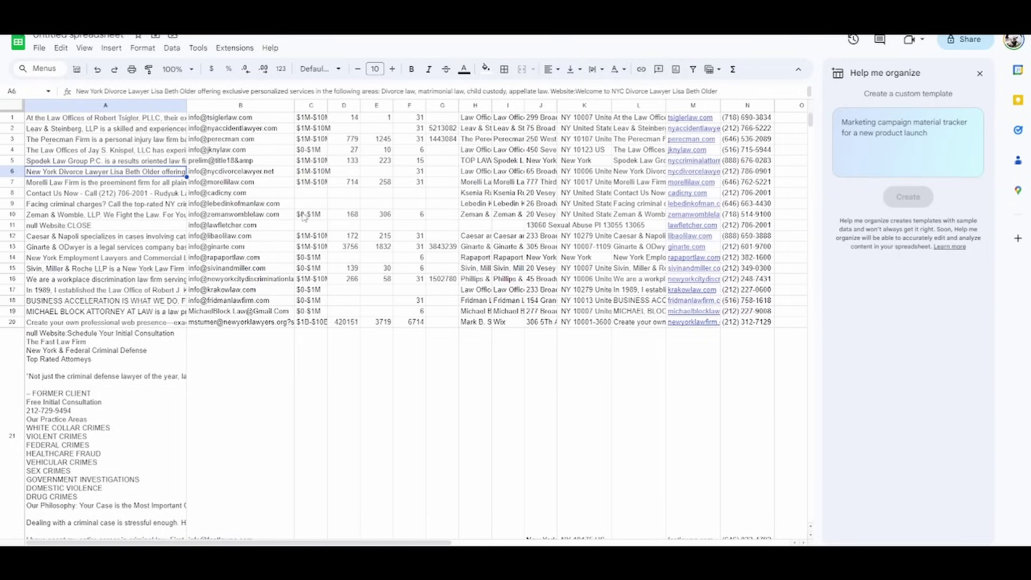
click(315, 140)
click(417, 118)
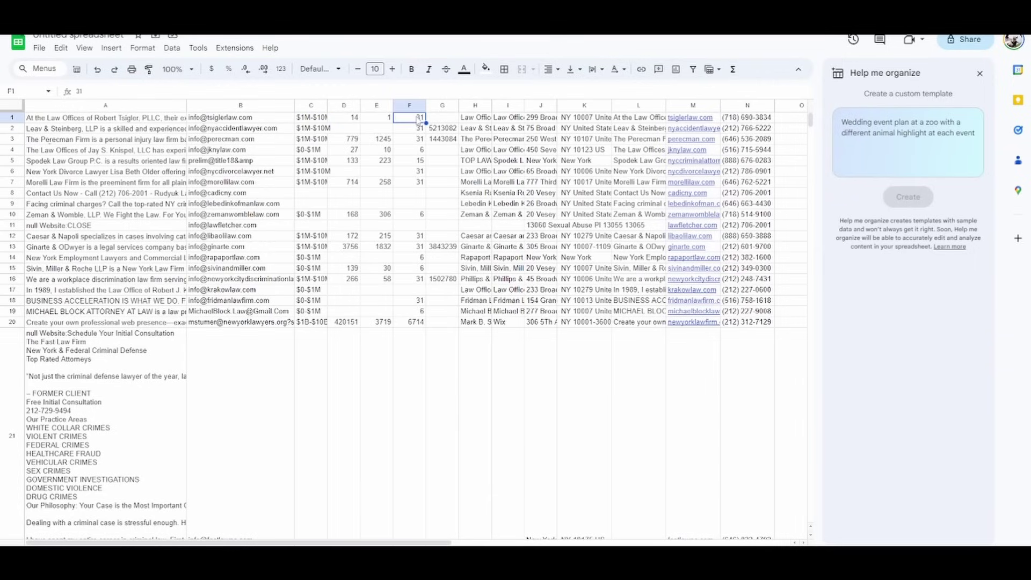
click(347, 151)
click(379, 152)
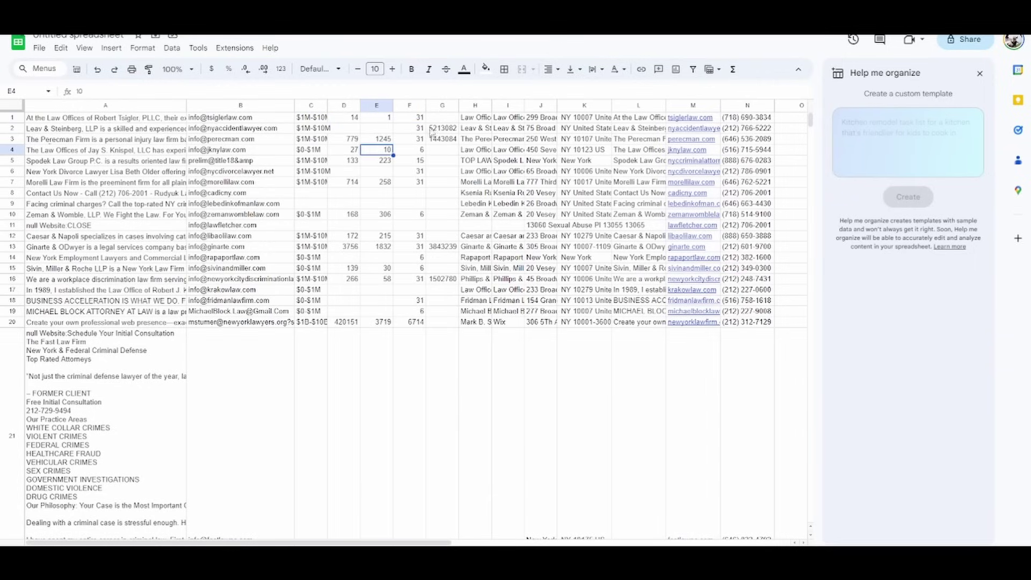
click(451, 129)
click(731, 183)
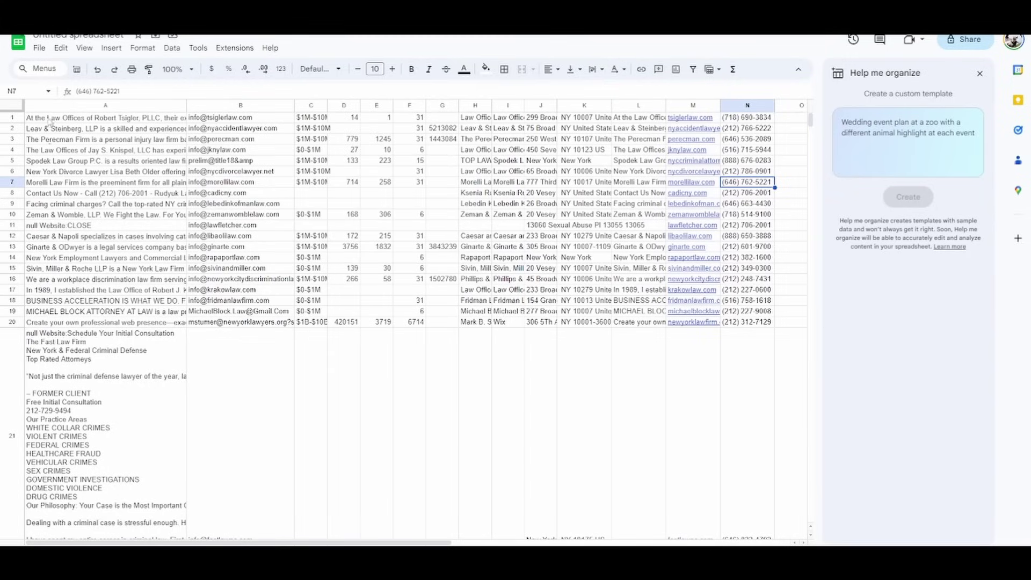
Step: Restore the spreadsheet window, close the agent editor, and bring up the agent's Actions list
key(super+Down)
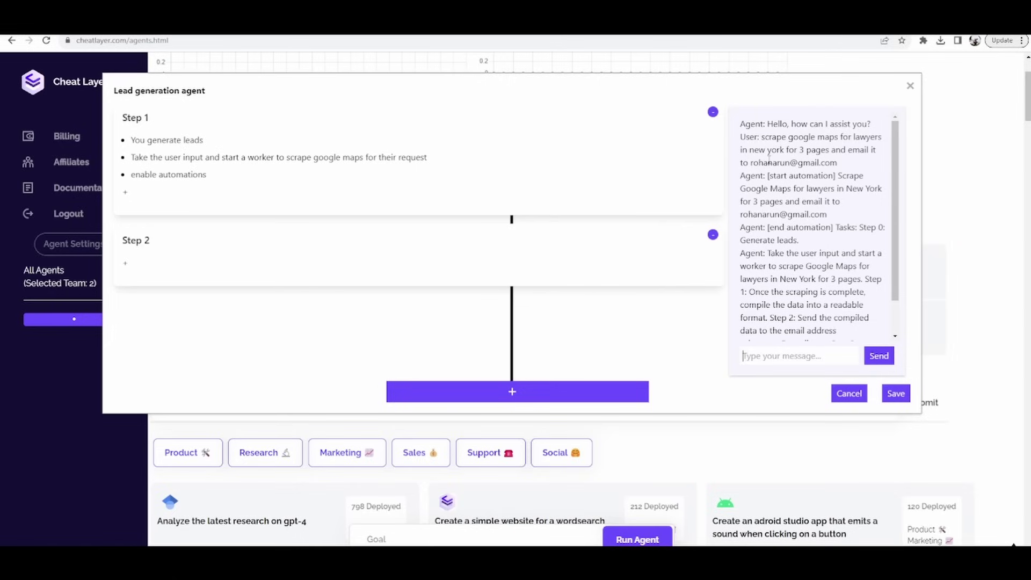
key(Escape)
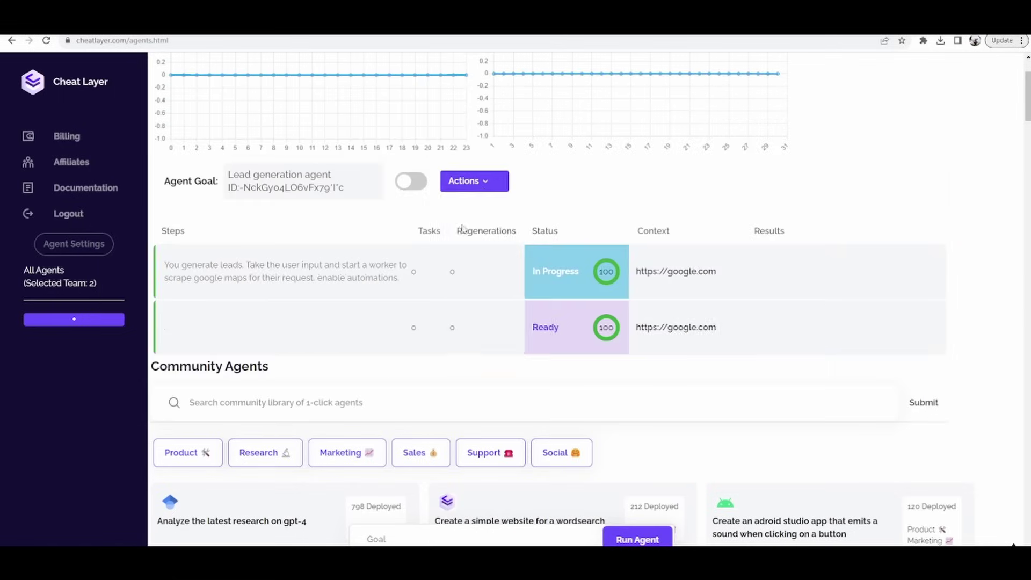
click(483, 183)
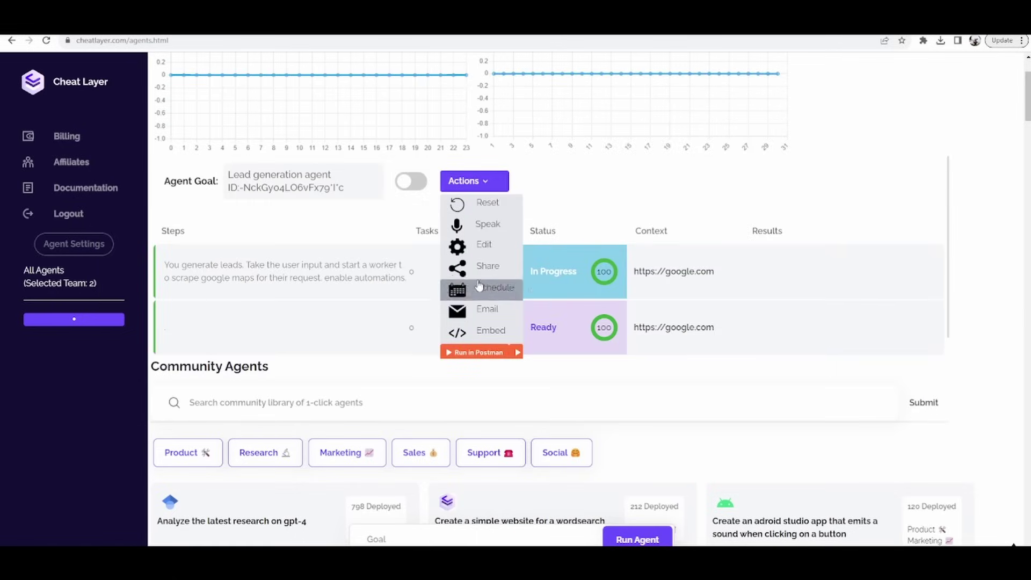
Step: Copy the Lead generation agent's iframe embed code from the Embed Agent dialog
scroll(493, 333, up, 2)
click(476, 438)
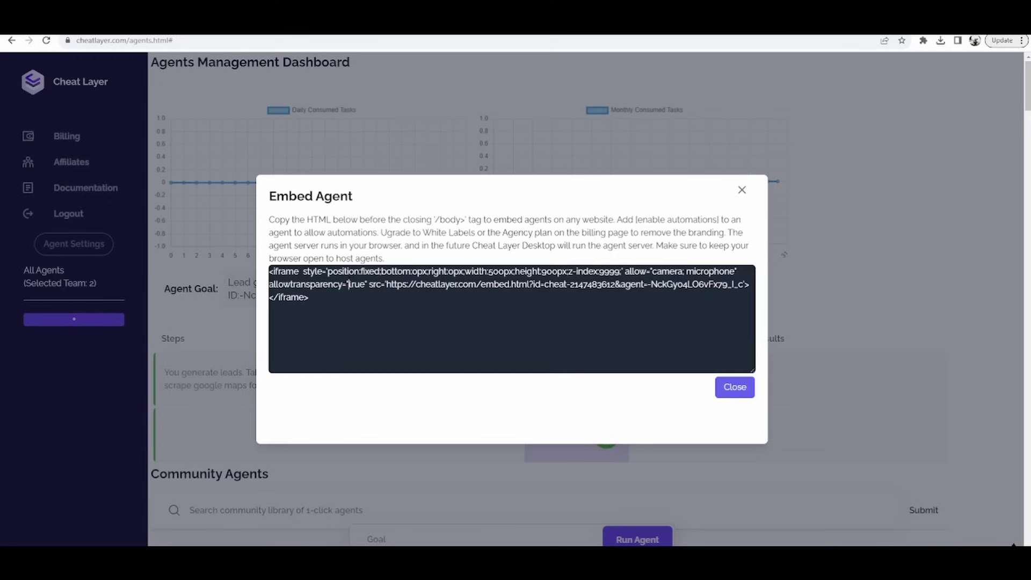
click(354, 285)
right_click(347, 277)
click(376, 334)
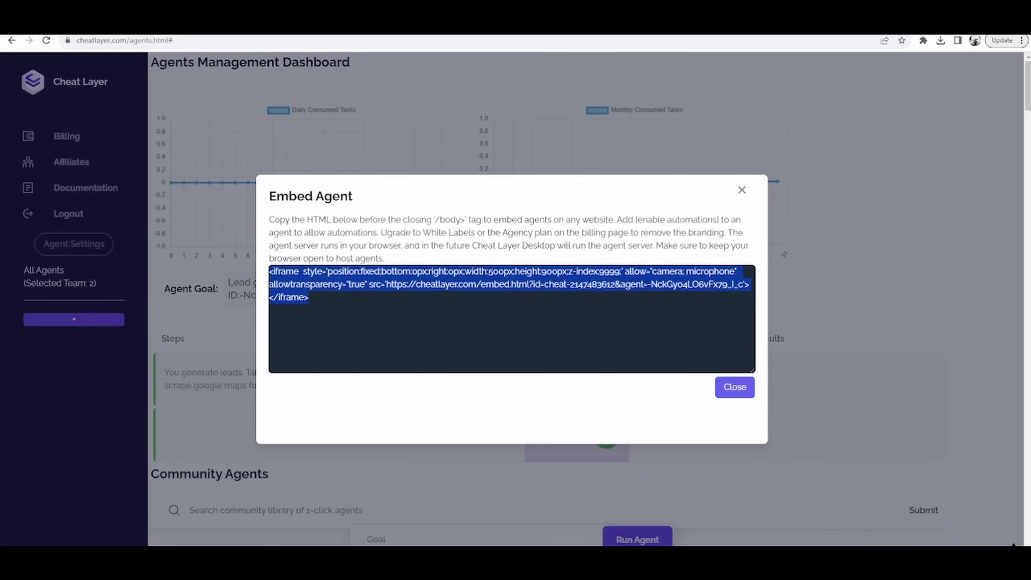
click(376, 334)
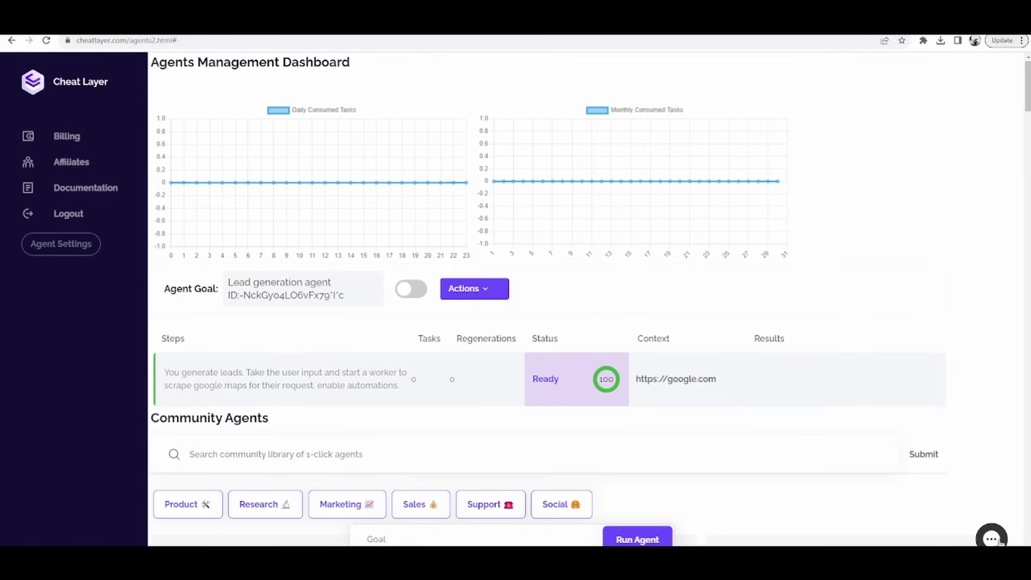
Step: In the embedded chat, request 3 pages of Google Maps New York lawyers emailed to the user's address
click(998, 541)
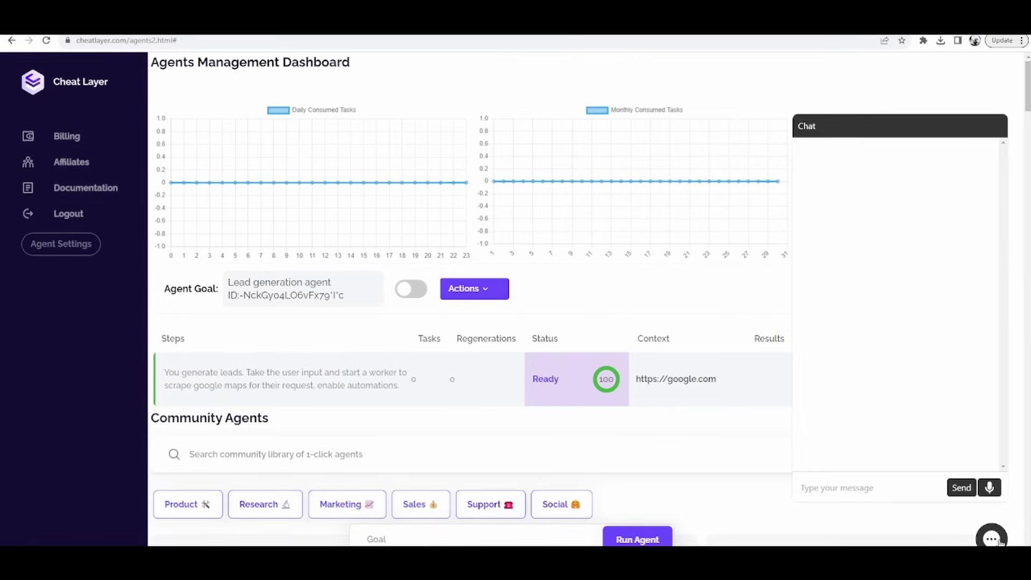
click(843, 486)
text(scrape)
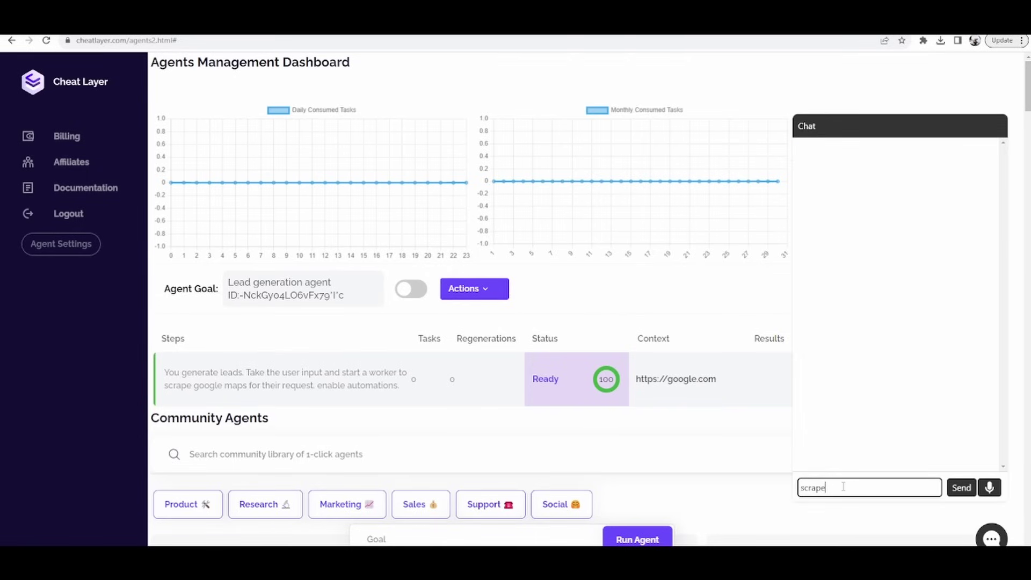
text( google maps for lawyer in n)
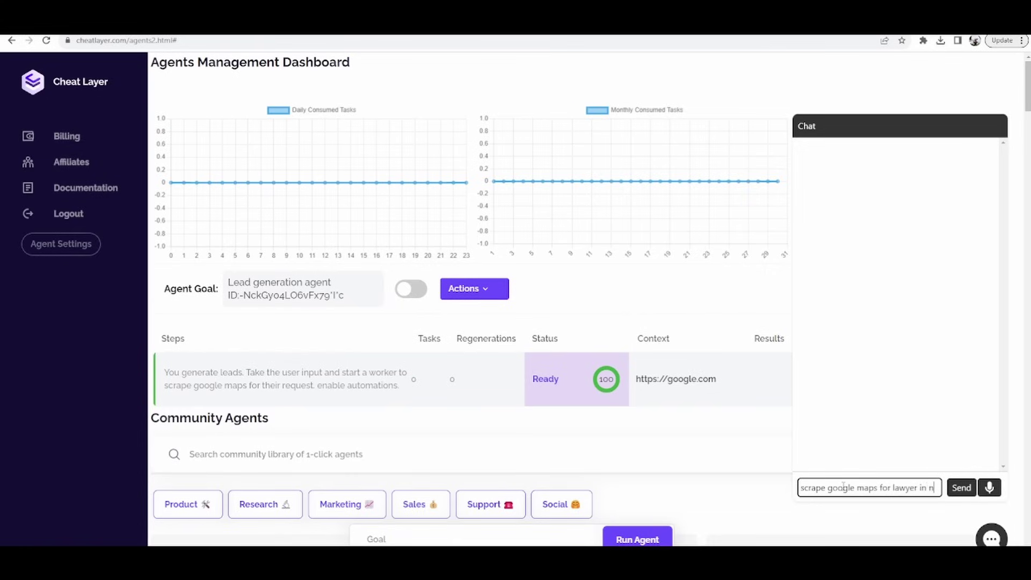
text(ew york fo)
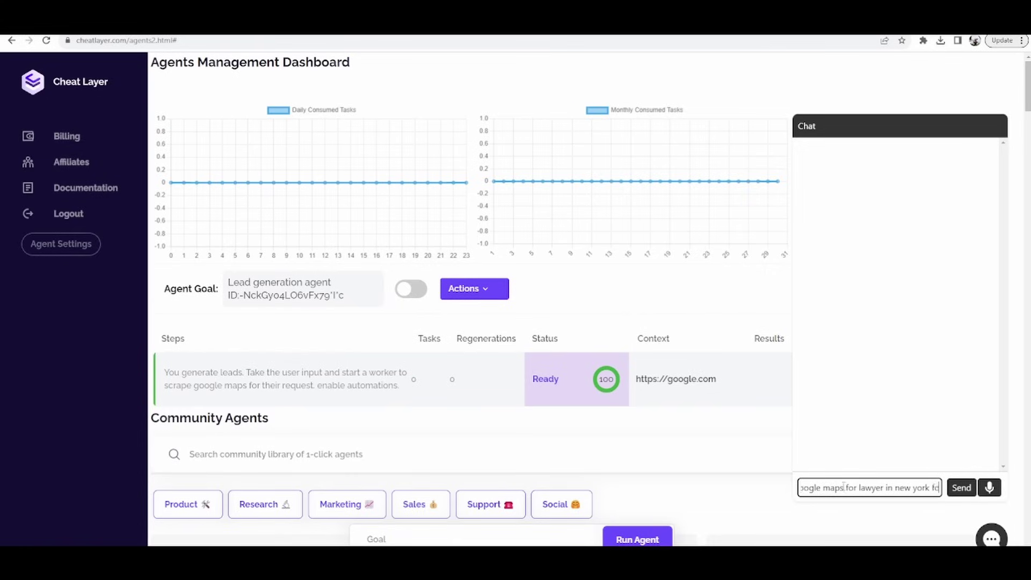
text(r 3 pages)
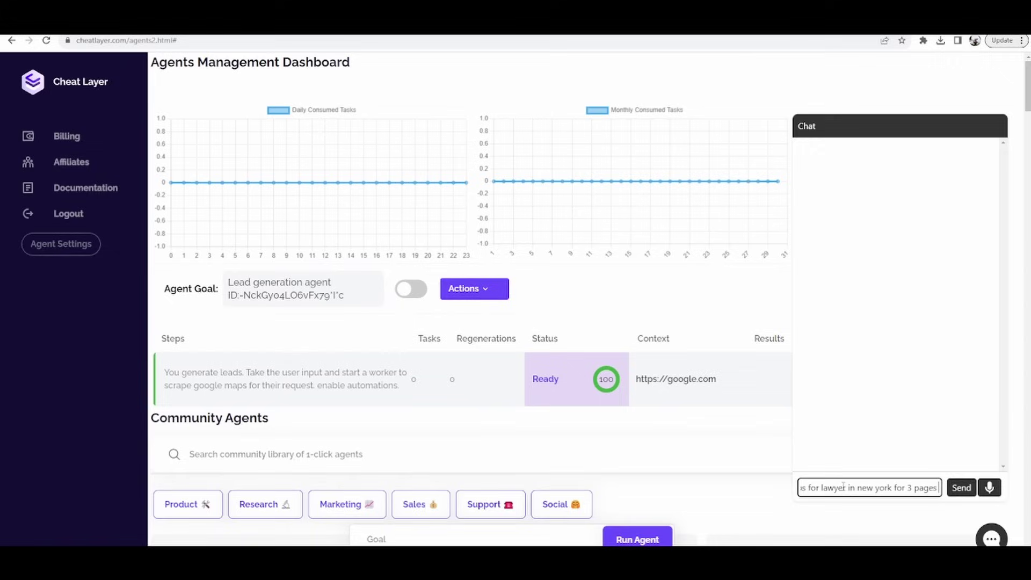
text( and)
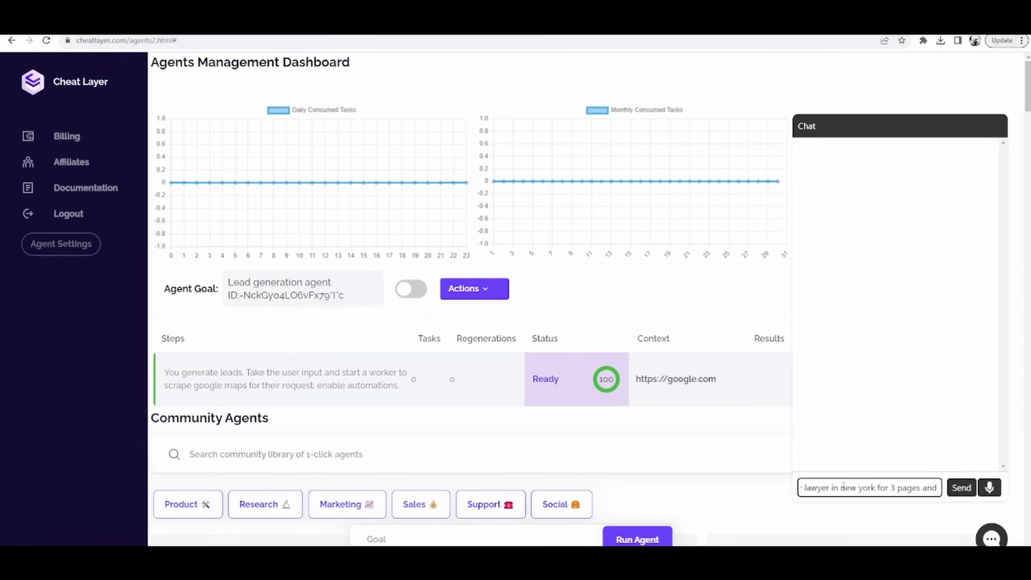
text( email)
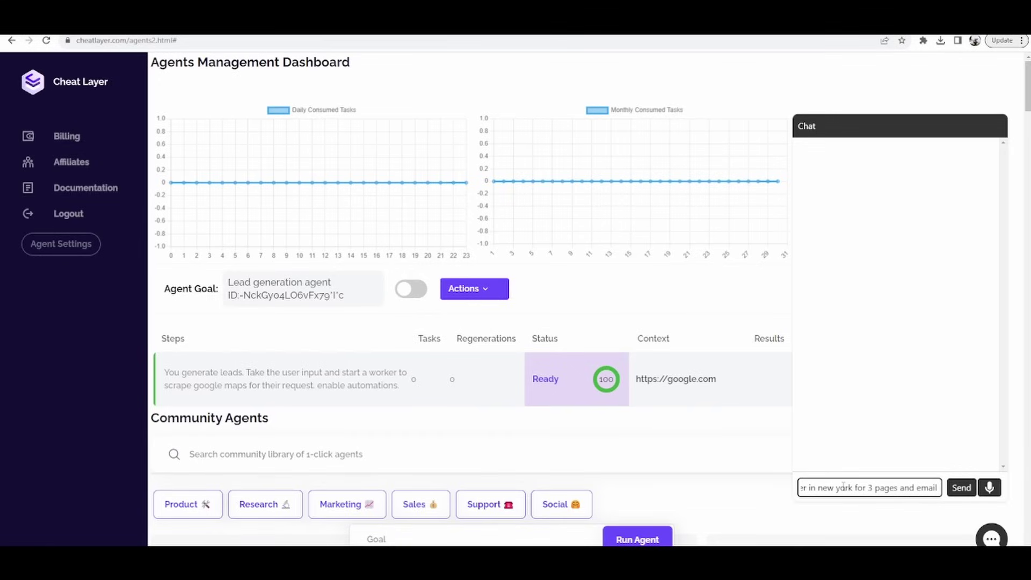
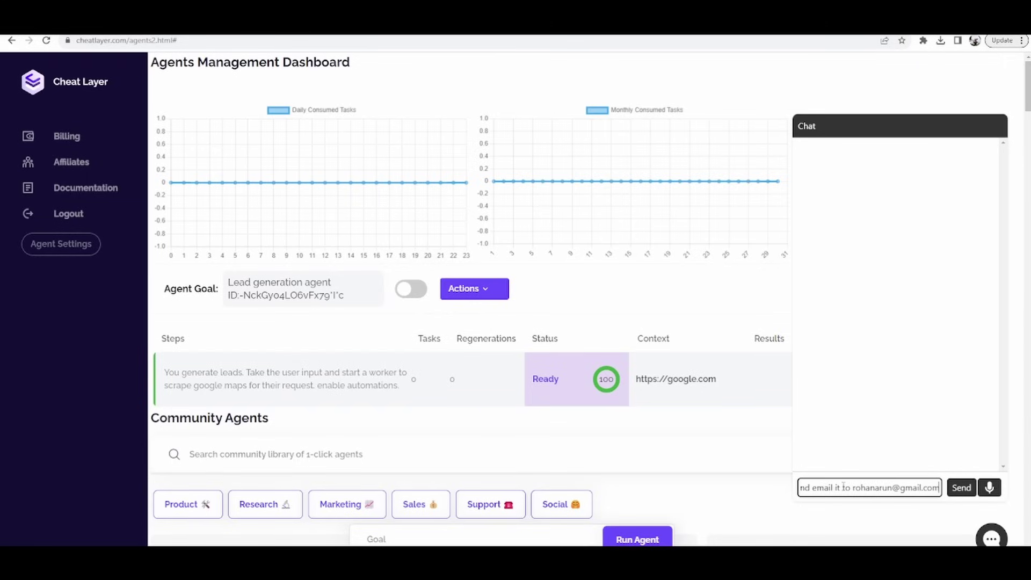
key(Return)
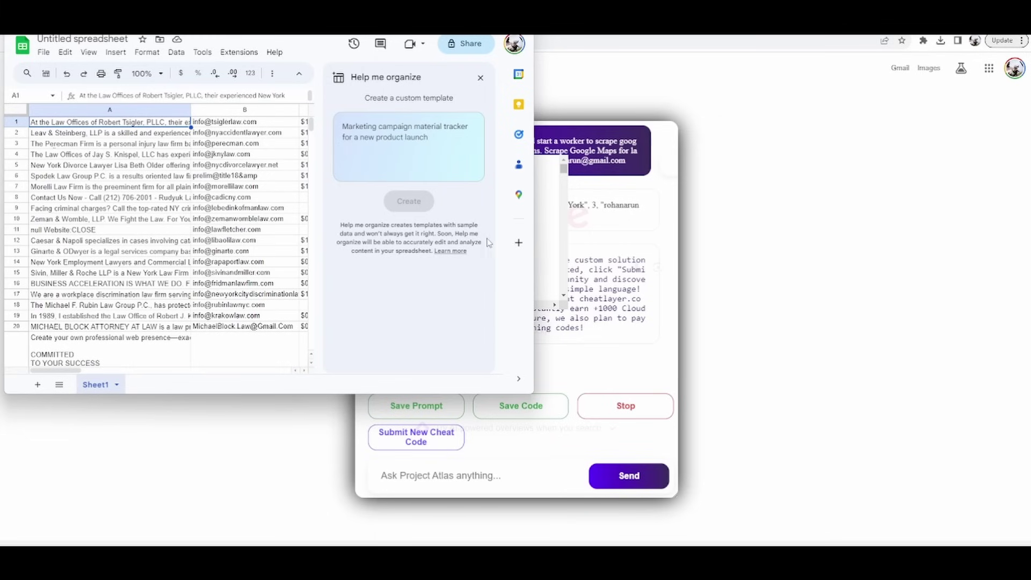
Step: Widen the spreadsheet window to show columns C–M and move it down and right
drag(534, 271, 930, 336)
drag(417, 30, 487, 155)
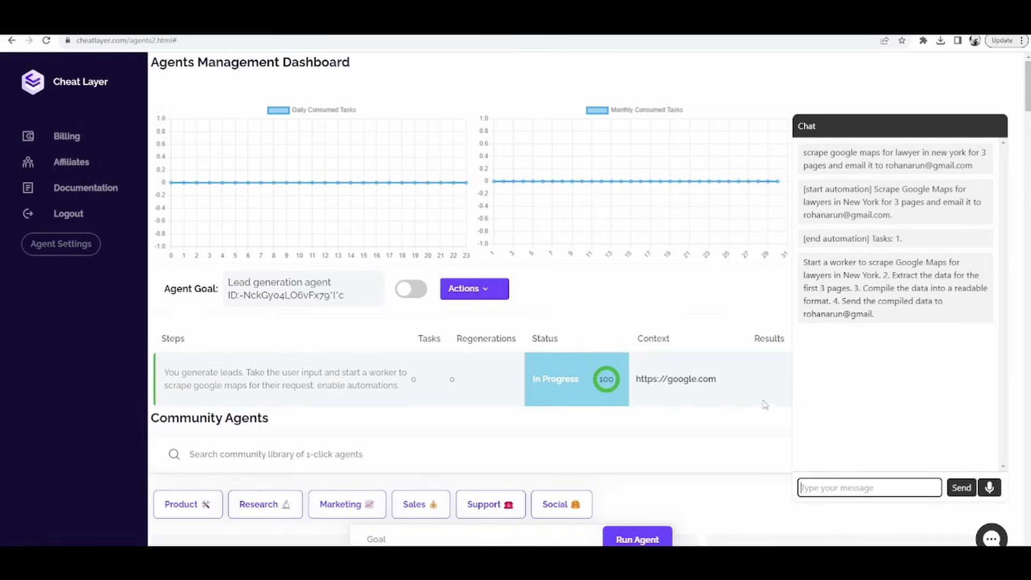
Step: Scroll down the dashboard to the Community Agents cards
scroll(757, 421, down, 7)
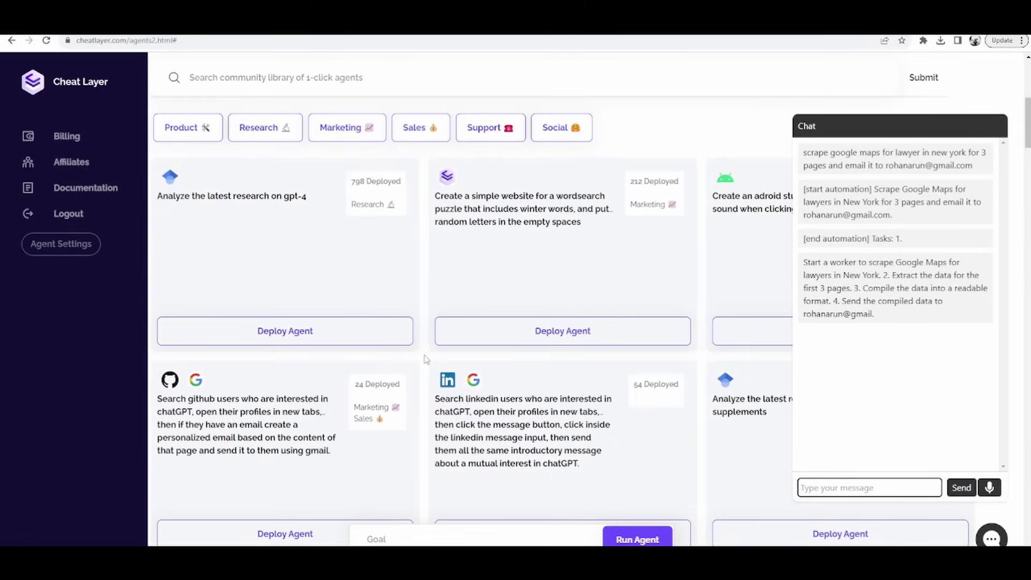